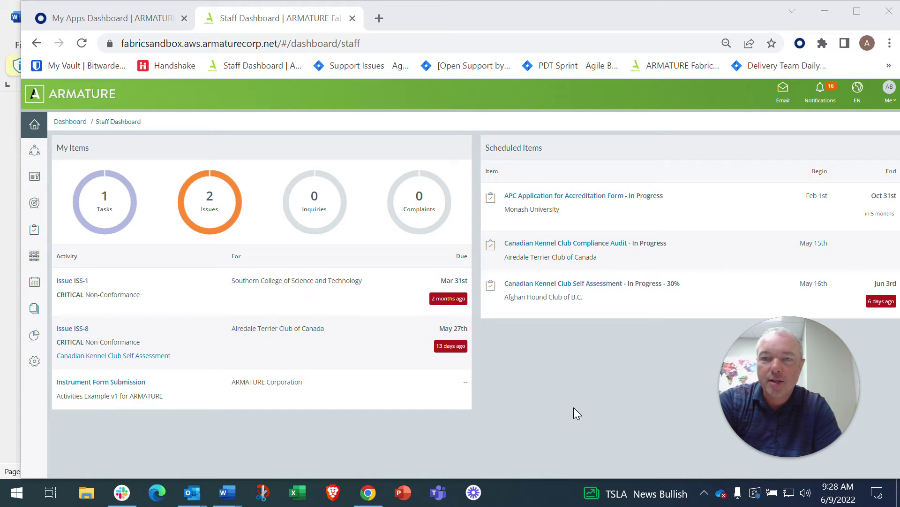
- Open the Self-Study for Medical Education instrument from page 3 of the working instruments in the setup area
left_click(53, 369)
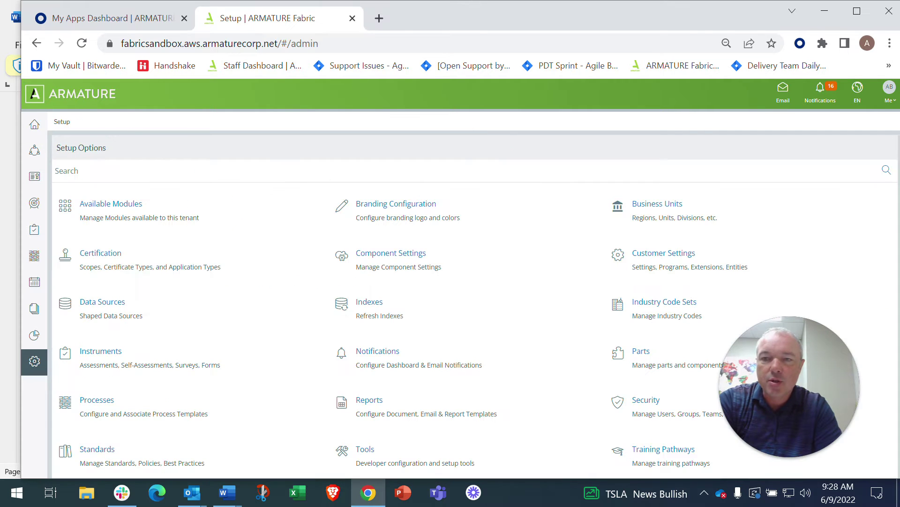
left_click(106, 351)
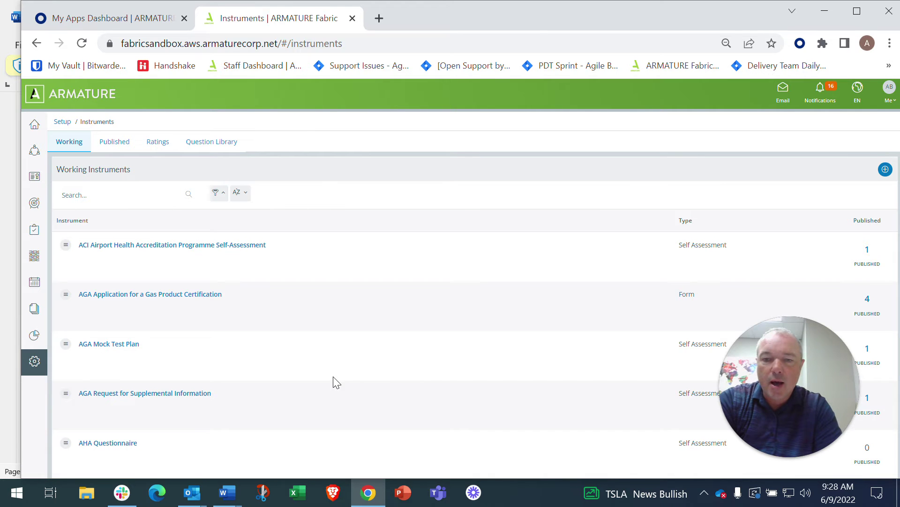
scroll(336, 383, "down", 10)
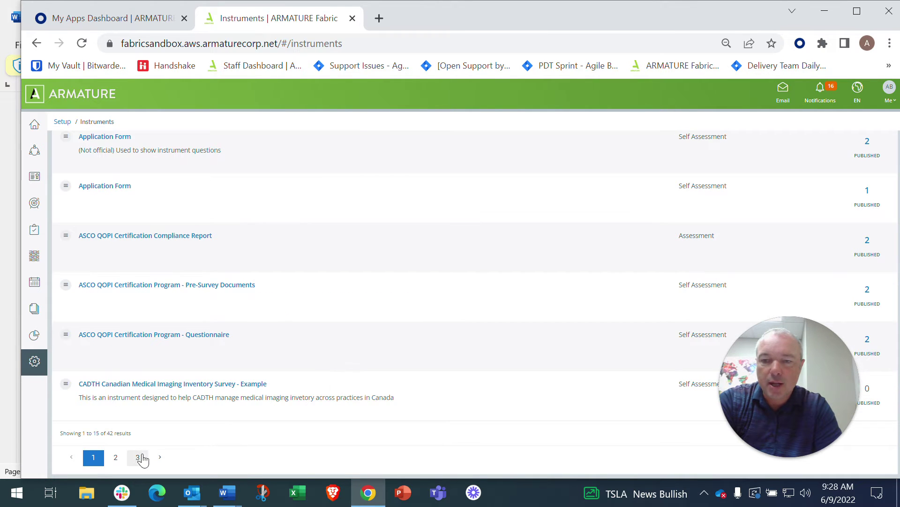
left_click(146, 457)
scroll(213, 291, "up", 1)
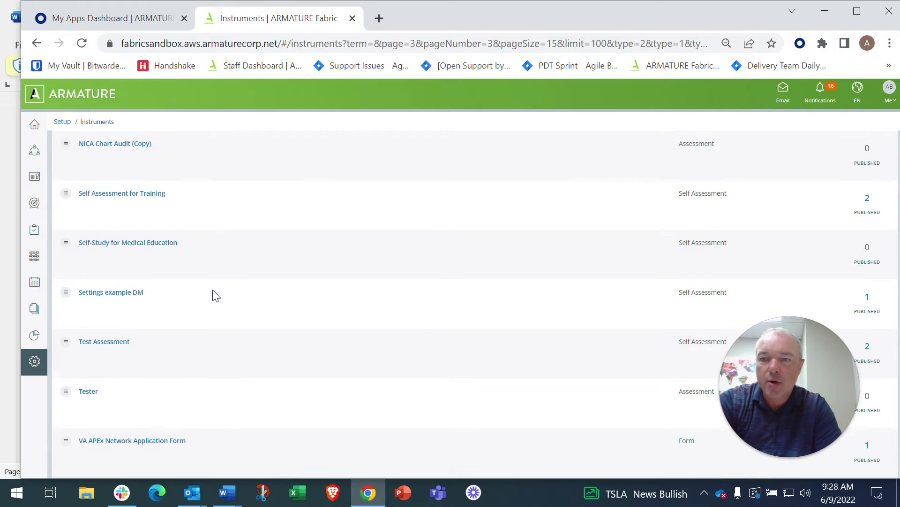
left_click(146, 244)
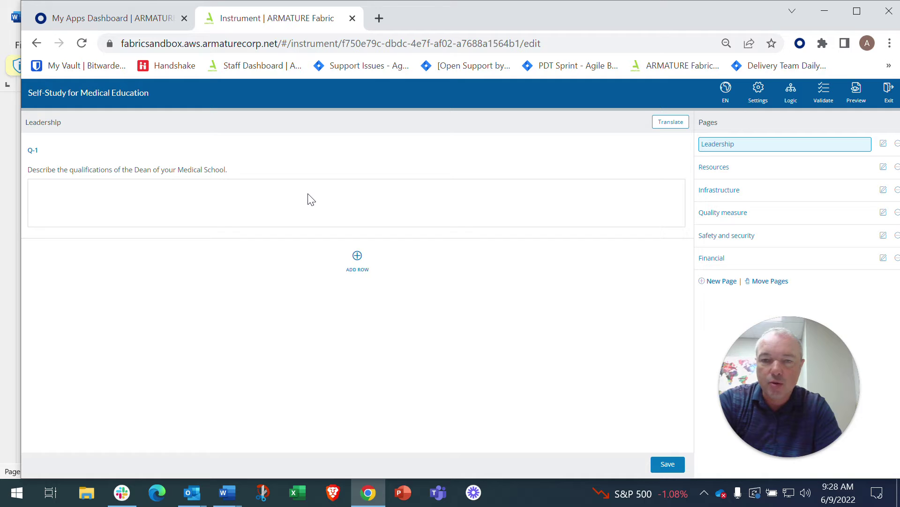
- Add a table part with 3 columns and 5 rows below Q-1 on the Leadership page, making the first row a header
left_click(359, 258)
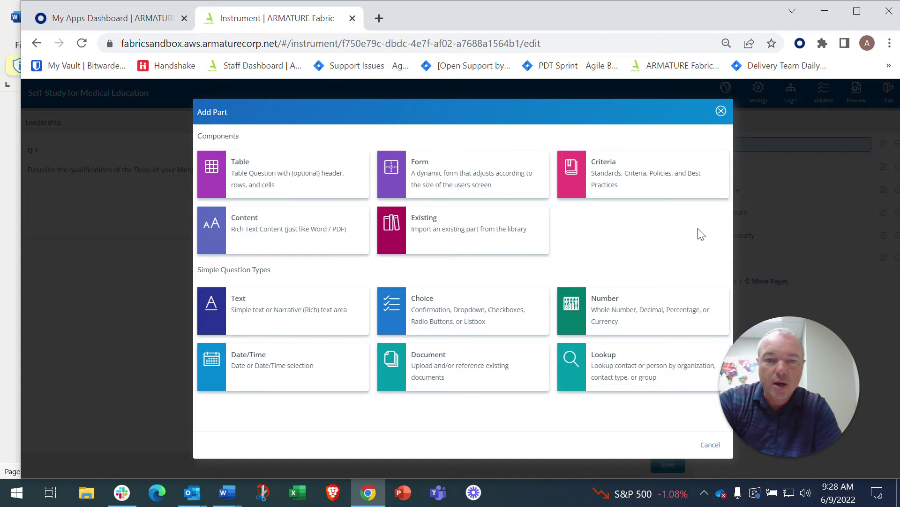
left_click(297, 187)
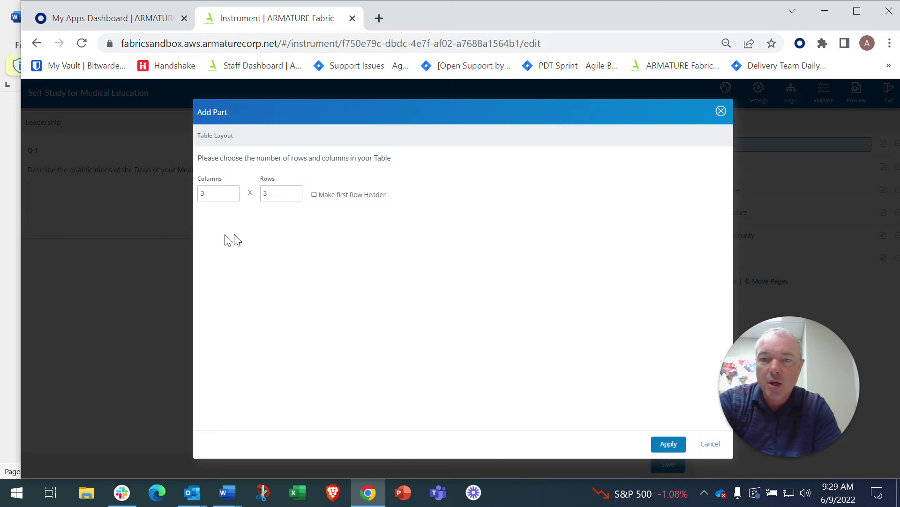
double_click(281, 194)
type("5")
left_click(314, 194)
left_click(669, 444)
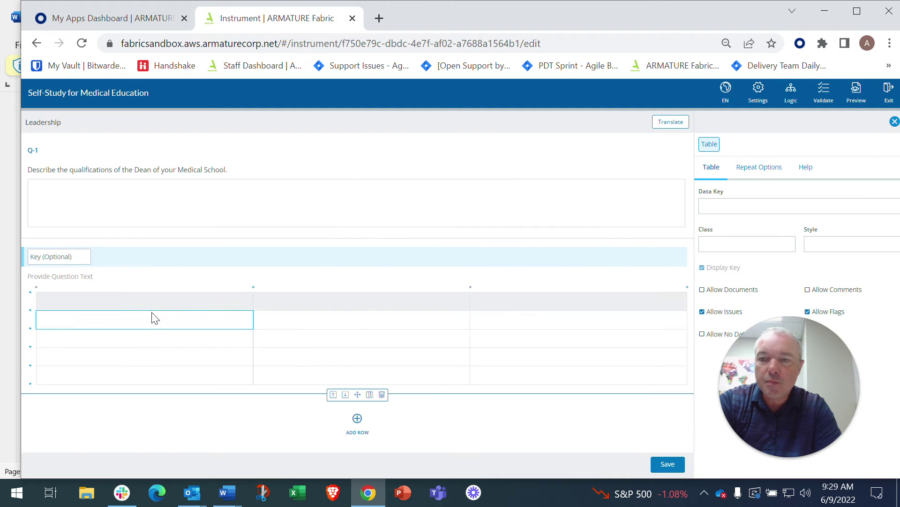
- Give the new table the key Q-2 and the question text "List the type and number of staff in your administration team"
left_click(62, 257)
type("Q-2")
left_click(64, 276)
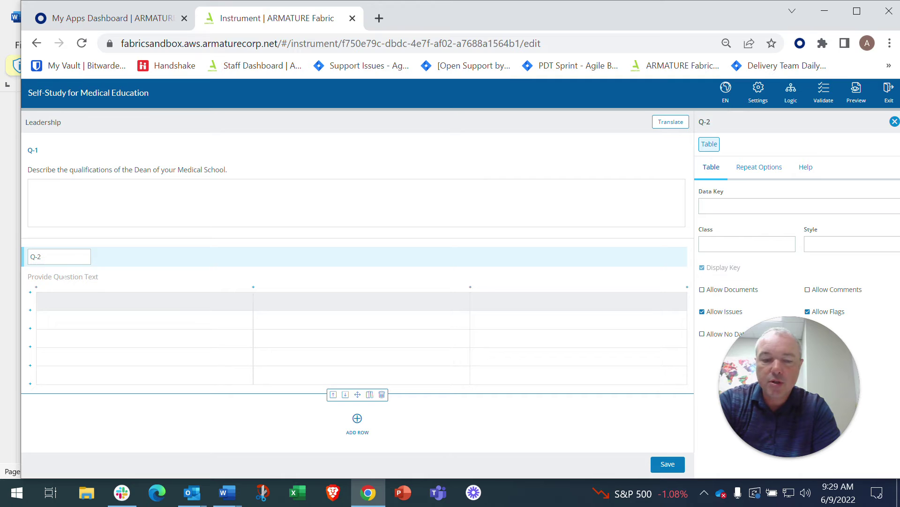
type("Lis")
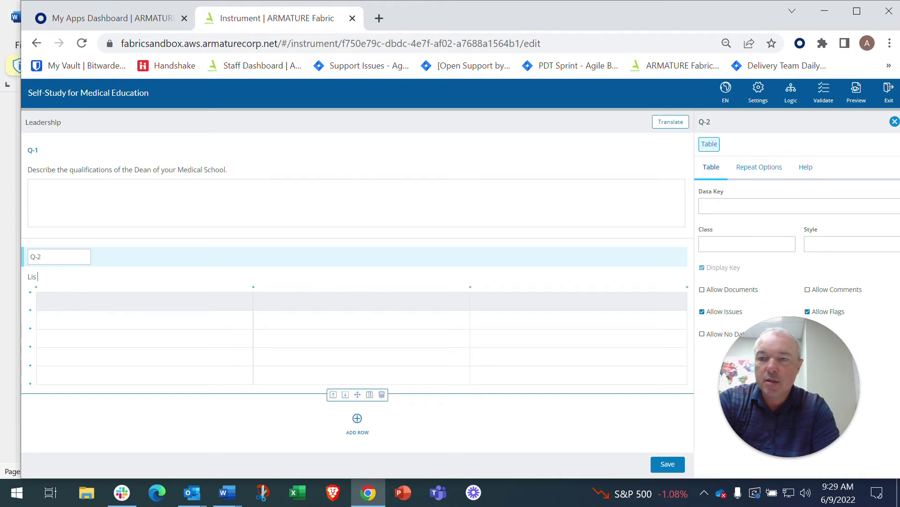
type("t the type and number of staff in your admin")
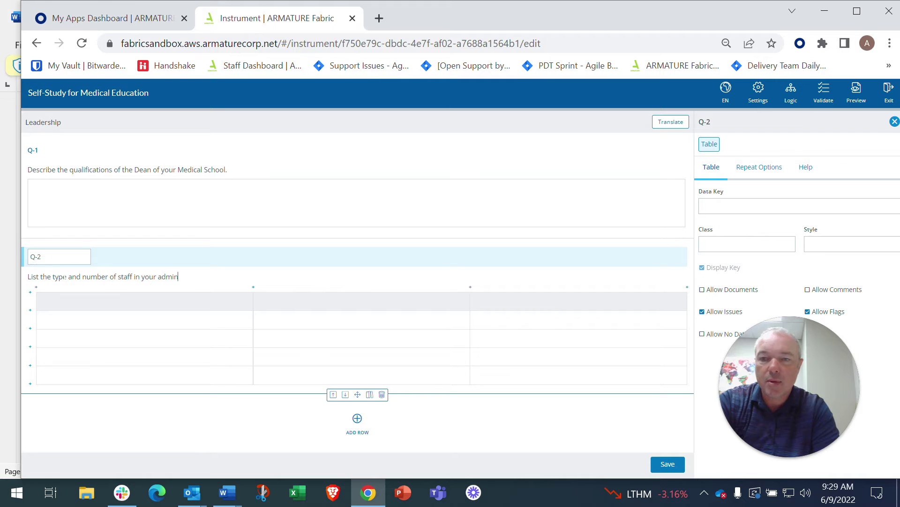
type("team")
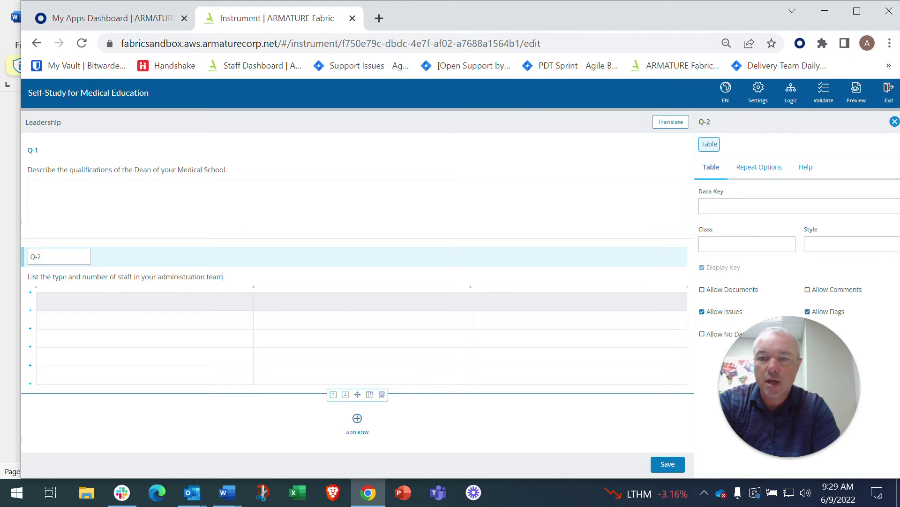
- Label the three header cells of the Q-2 table Category, Number and Comments
left_click(80, 301)
type("Category")
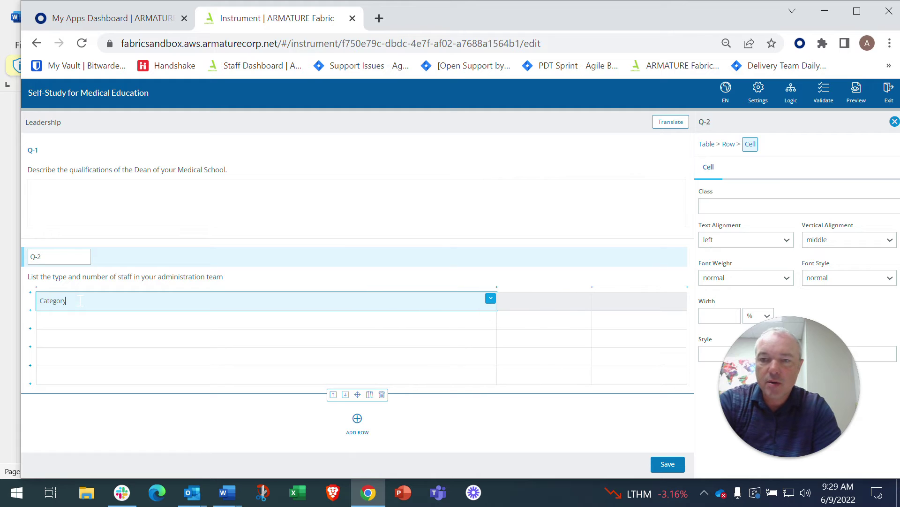
left_click(514, 303)
type("Number")
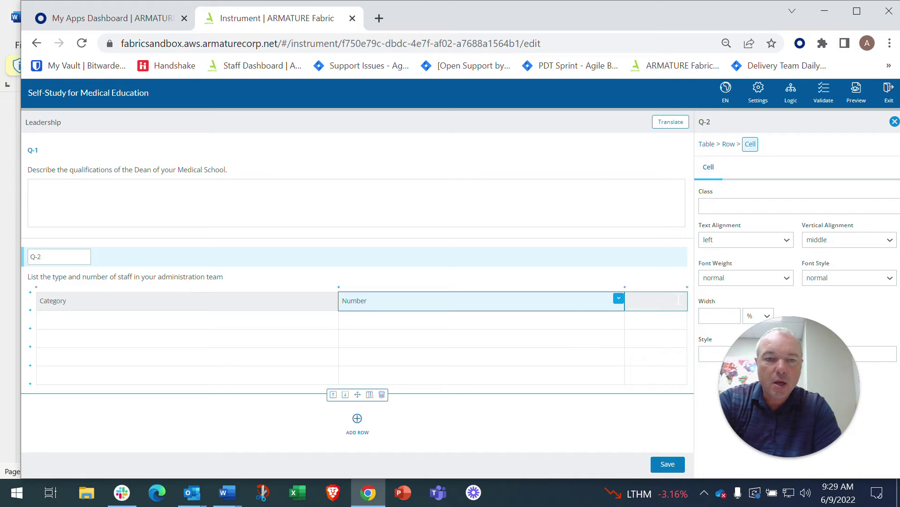
left_click(676, 300)
type("Comments")
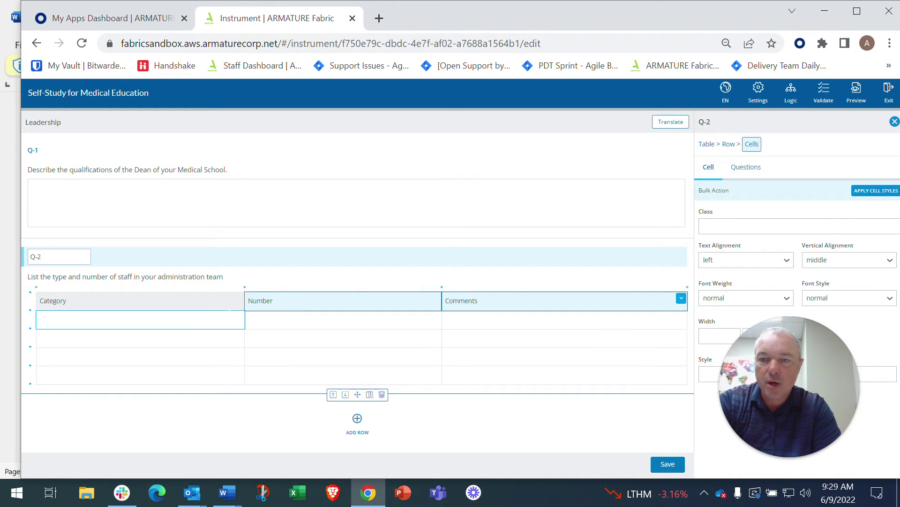
- Fill the Category column with Associate or Assistant Deans, Unit Leadership, Senior Admin Staff and Other
left_click(228, 318)
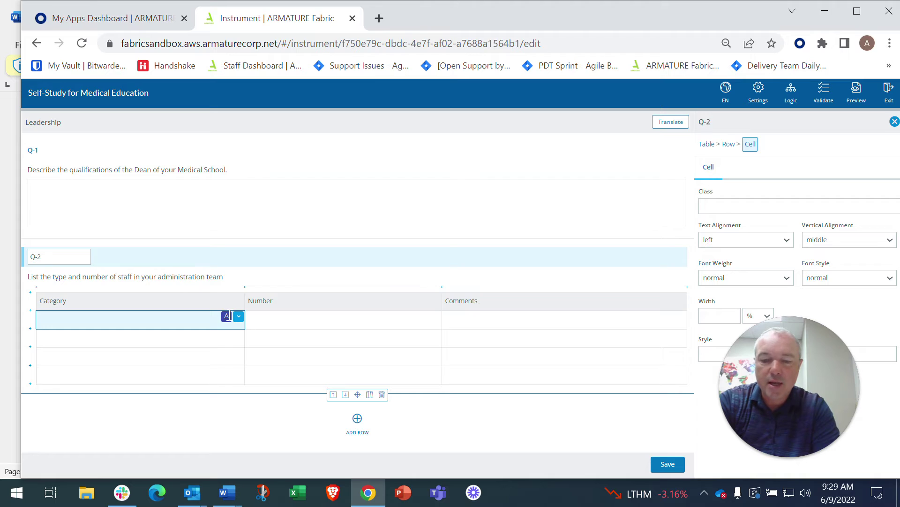
type("Associate")
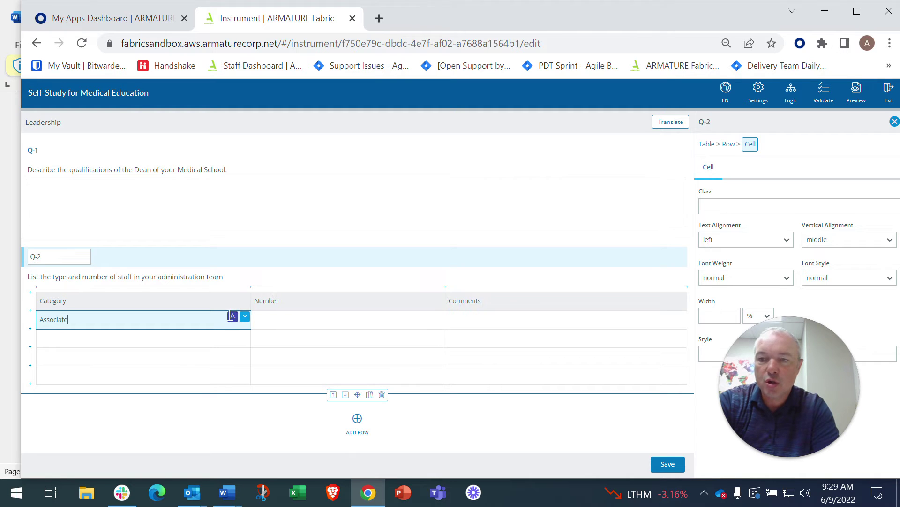
type(" or Assist")
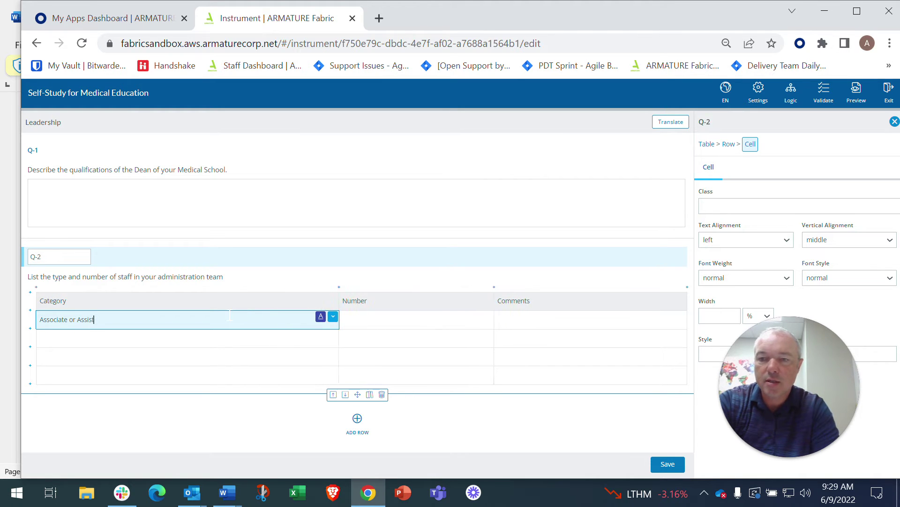
type("ant Deans")
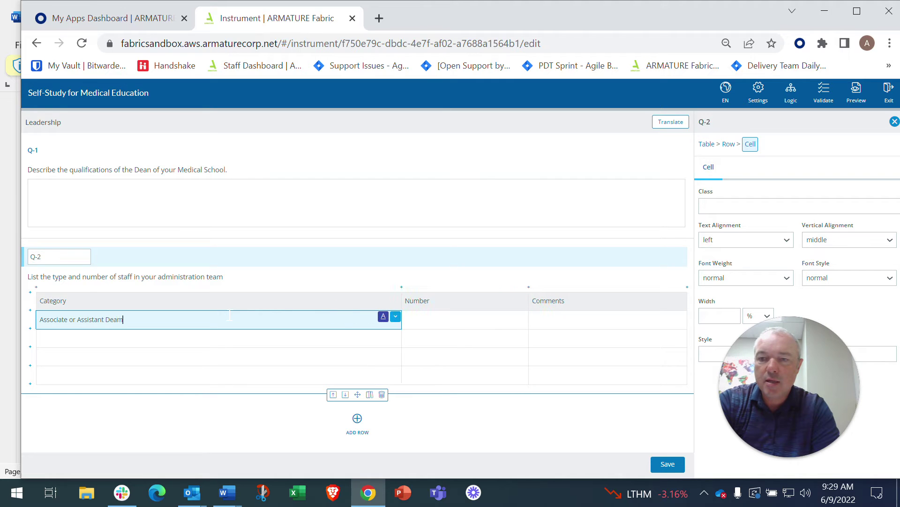
left_click(218, 340)
type("Unit Leadership")
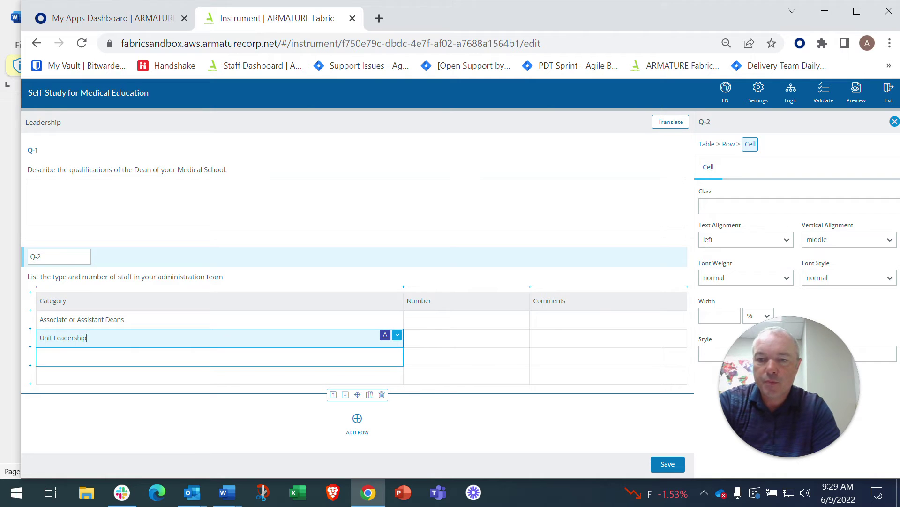
left_click(206, 356)
type("Senior Admin Staff")
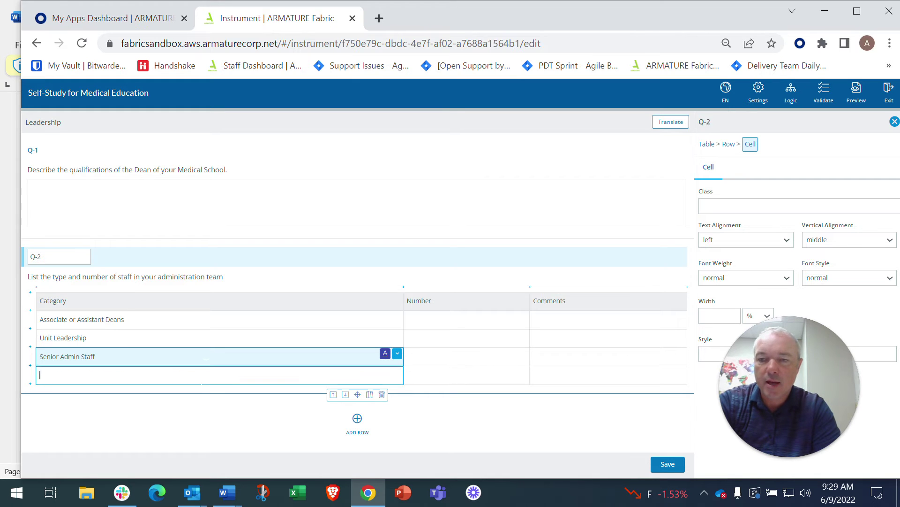
left_click(202, 375)
type("Other")
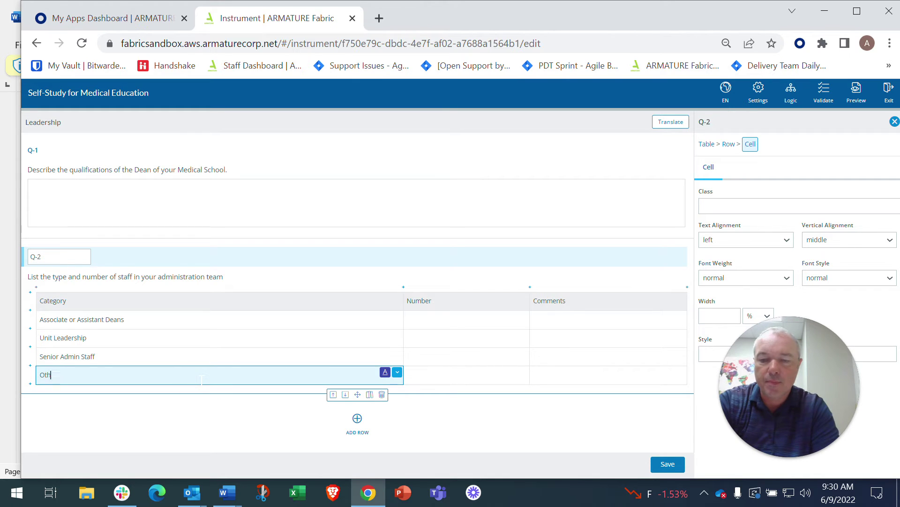
- Apply the Number question type to all four empty cells in the Number column in one bulk change
left_click(471, 318)
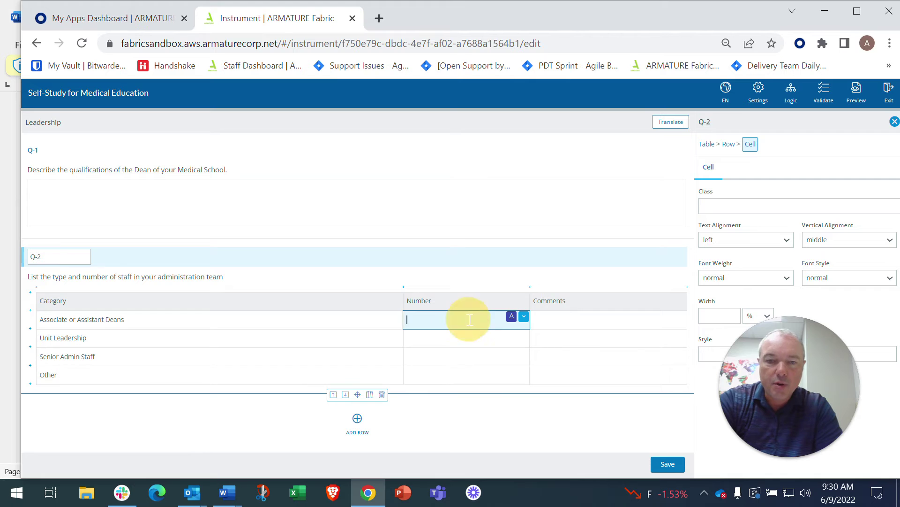
left_click(490, 377, "shift")
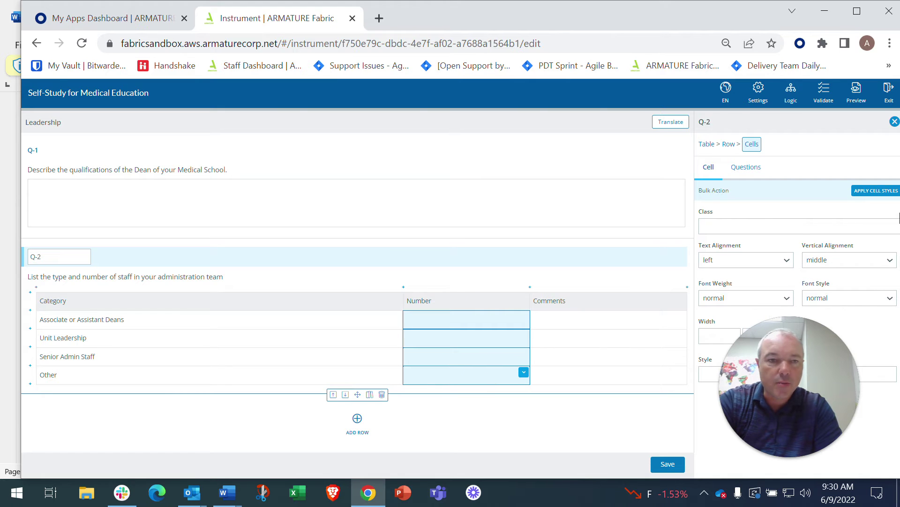
left_click(760, 180)
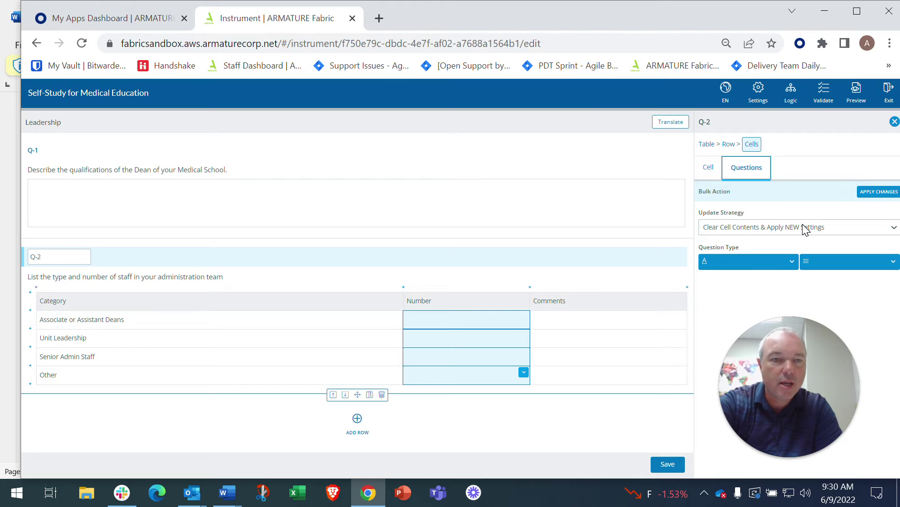
left_click(792, 267)
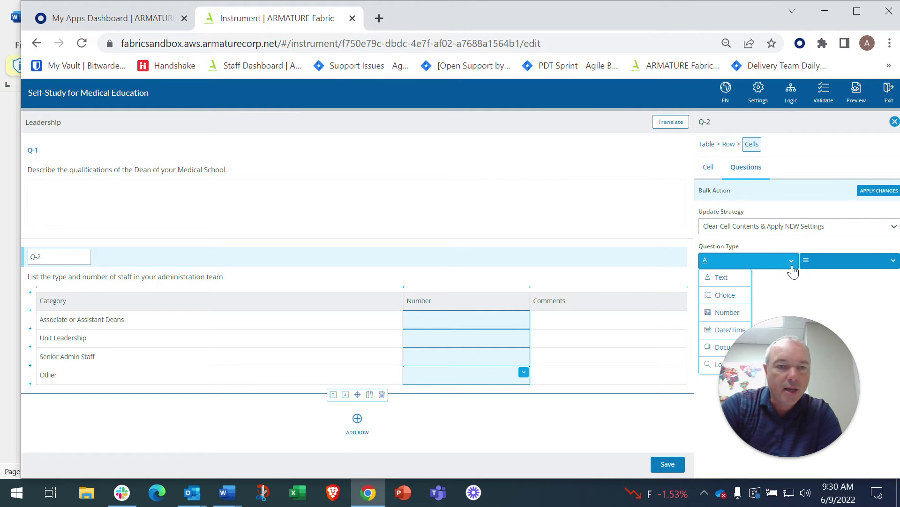
left_click(727, 318)
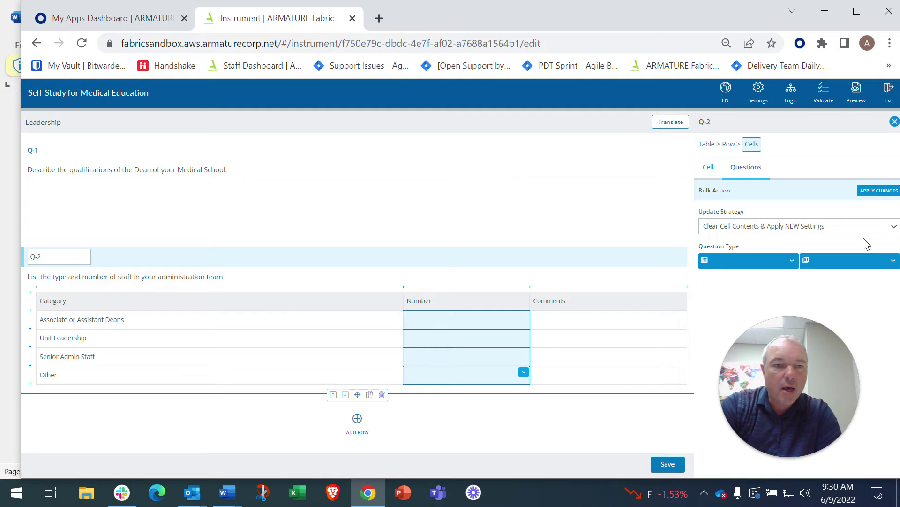
left_click(878, 191)
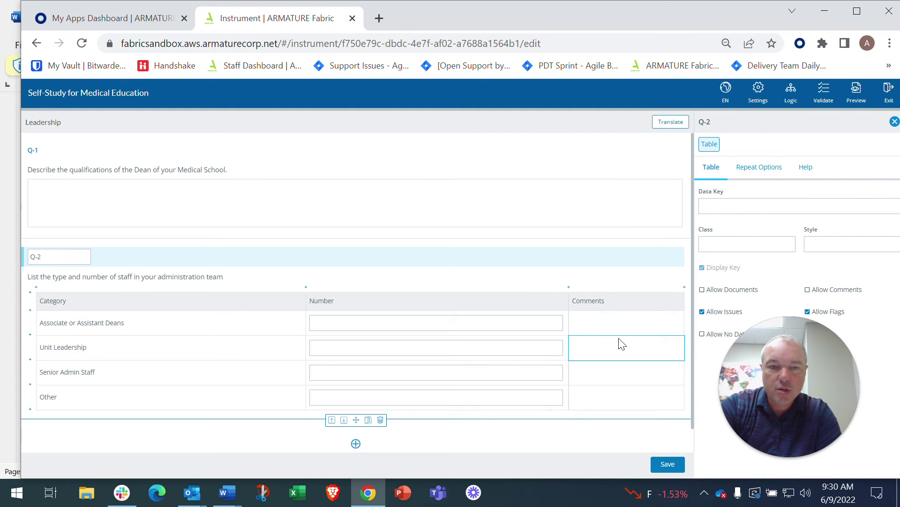
- Apply the Text question type with a large text area to all four cells in the Comments column in one bulk change
left_click(619, 323)
left_click(627, 397, "shift")
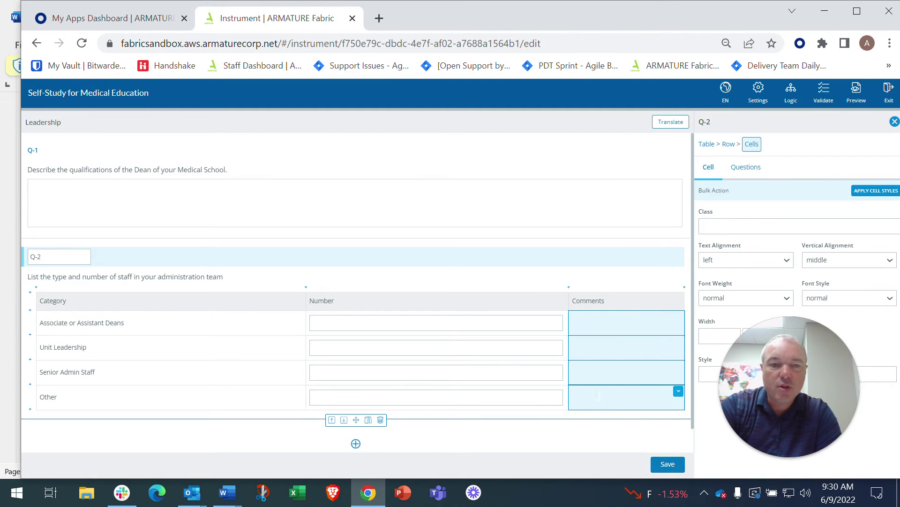
left_click(754, 171)
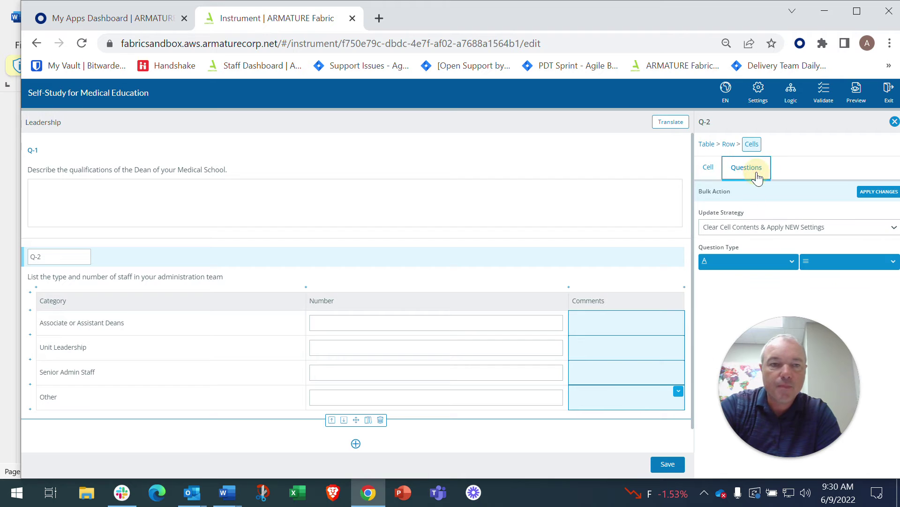
left_click(782, 263)
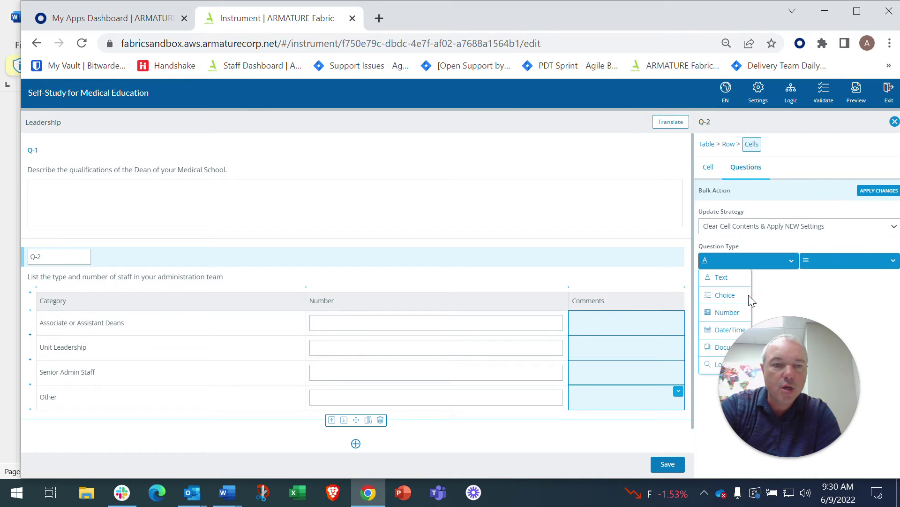
left_click(729, 284)
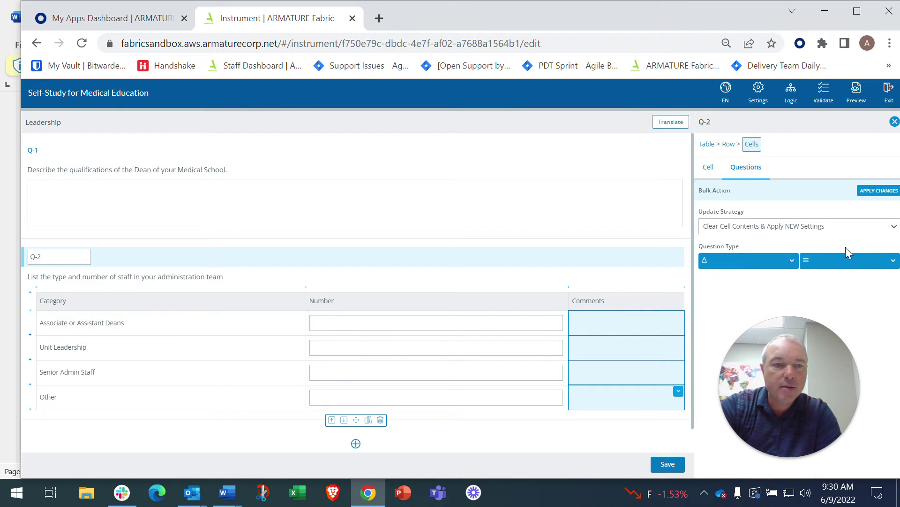
left_click(868, 261)
left_click(841, 295)
left_click(878, 191)
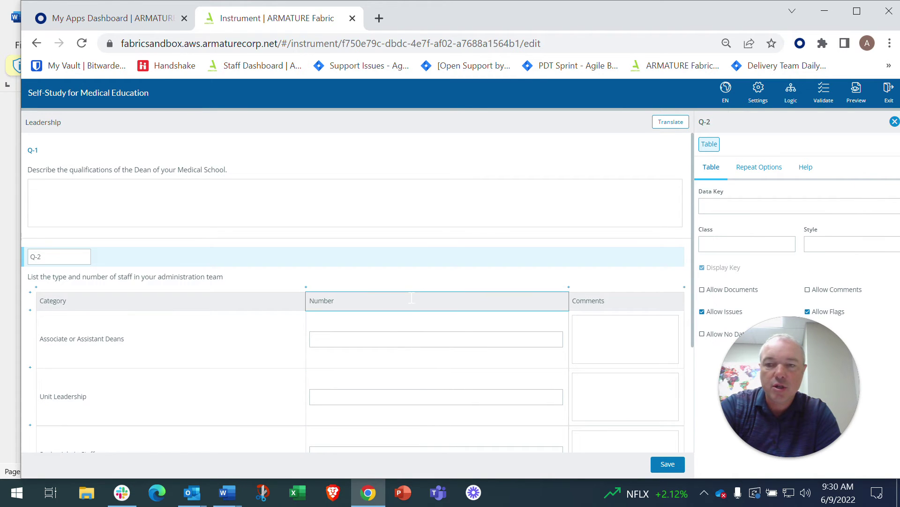
scroll(300, 225, "down", 1)
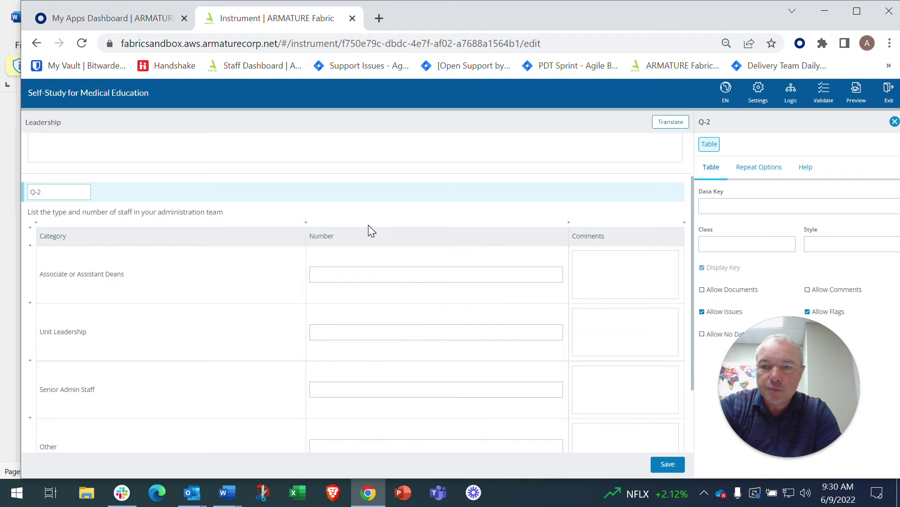
scroll(427, 332, "down", 1)
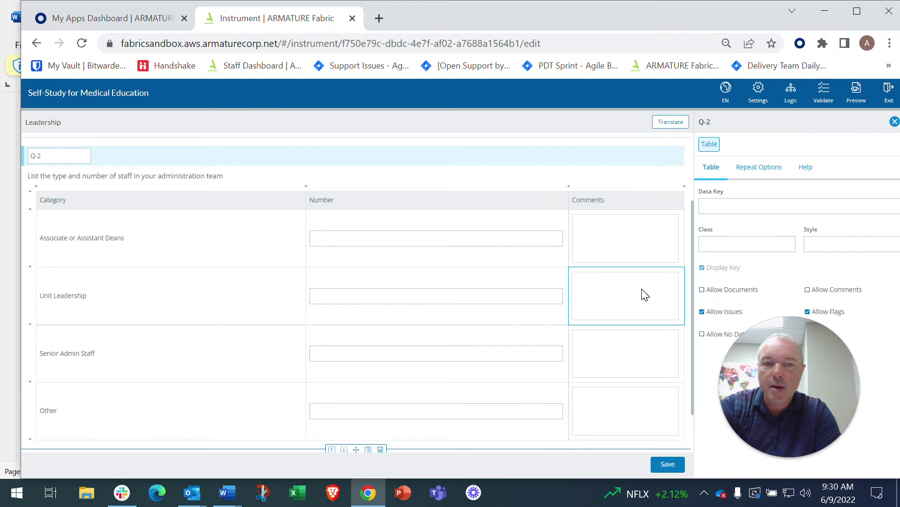
- Set the width of all four Comments cells in the Q-2 table to 50 in one bulk change and save the page
left_click(641, 235)
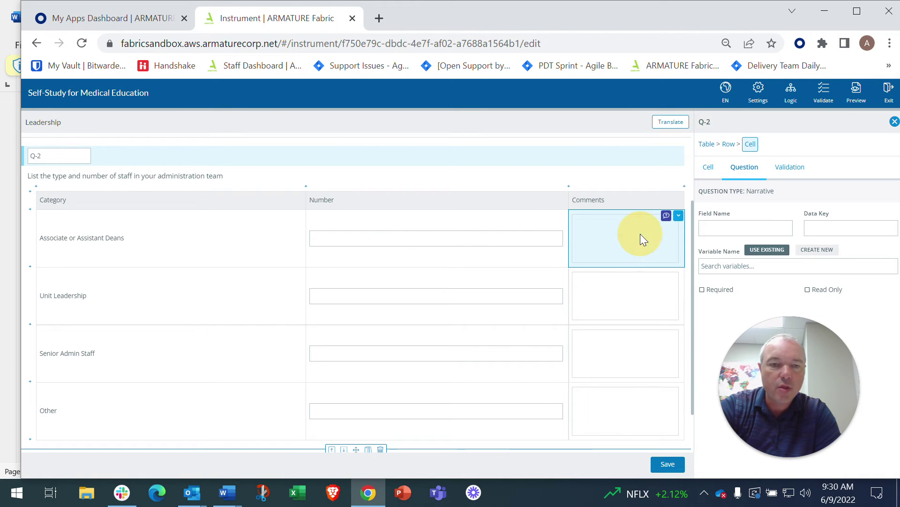
left_click(618, 412, "shift")
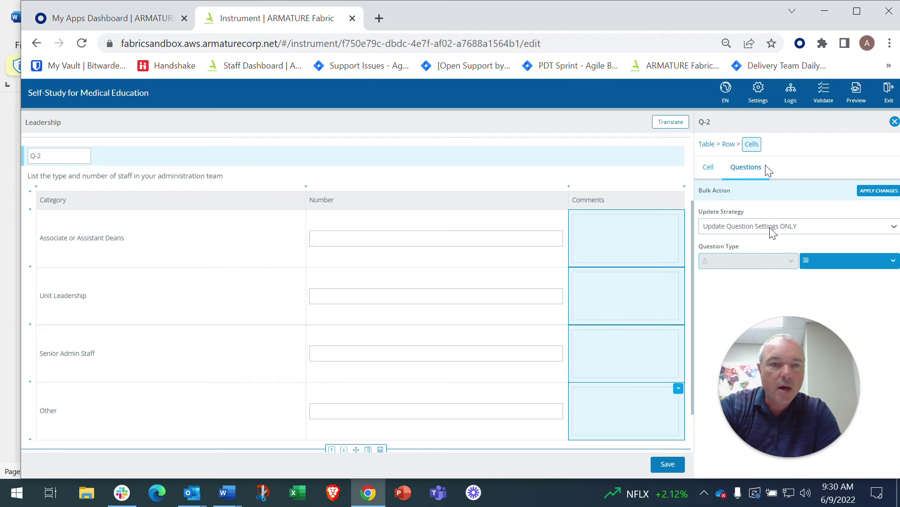
left_click(708, 167)
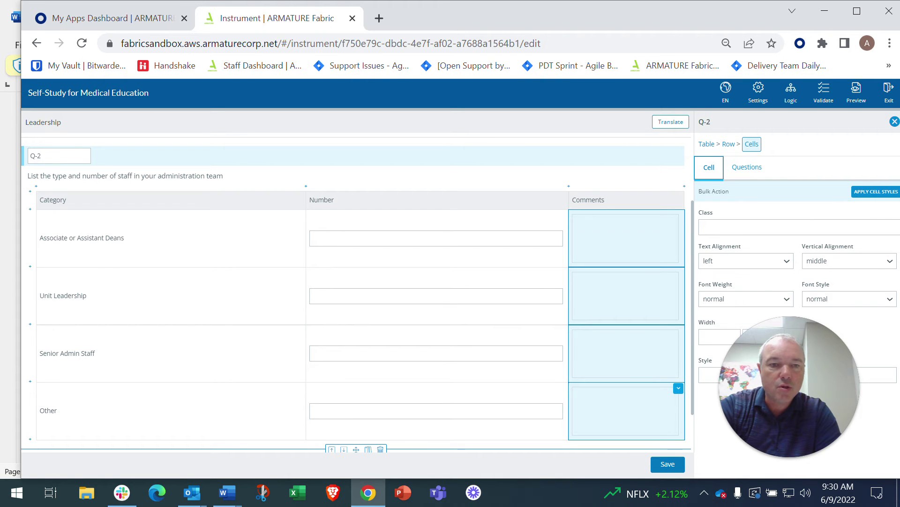
left_click(710, 337)
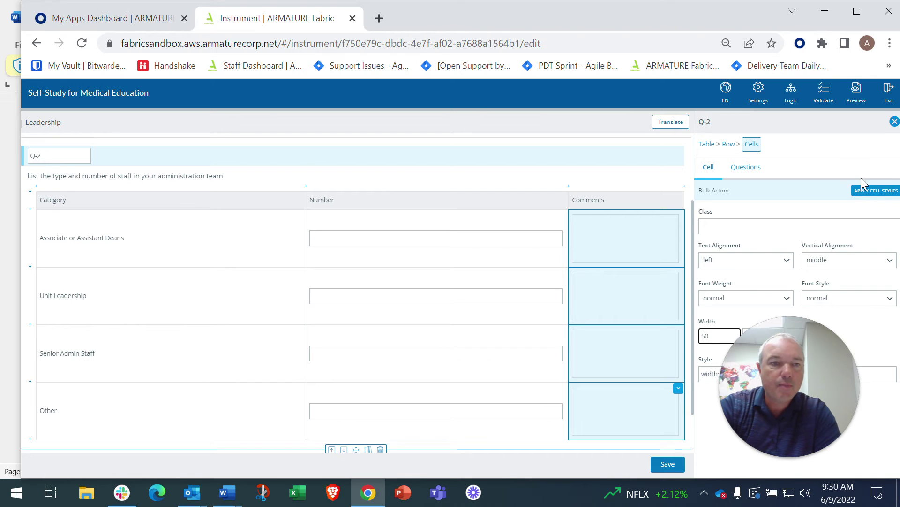
left_click(871, 191)
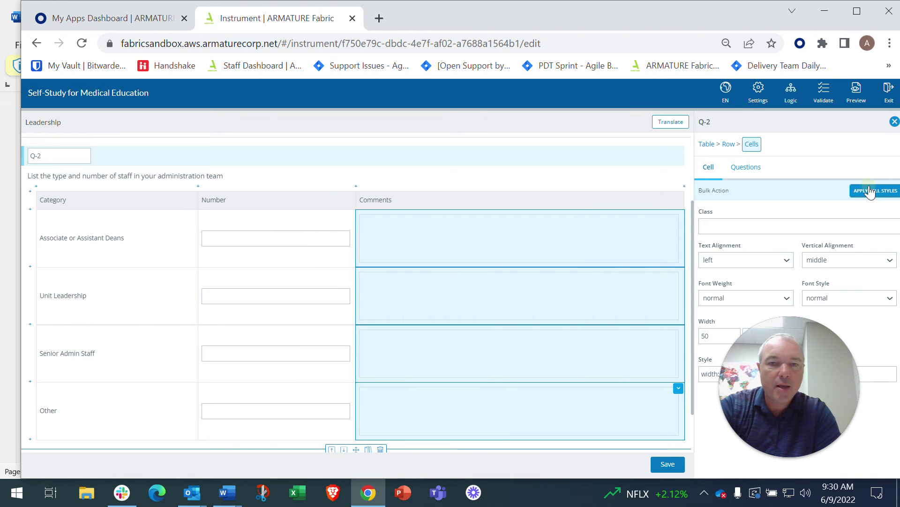
left_click(665, 464)
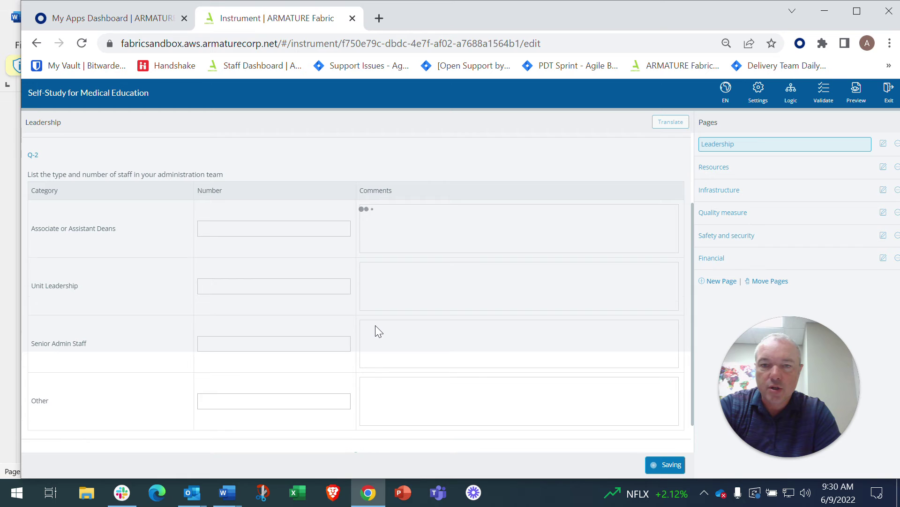
- Add a Choice question below the Q-2 table with key Q-3 and the text "Does your Medical School conduct annual security audits"
scroll(375, 325, "down", 1)
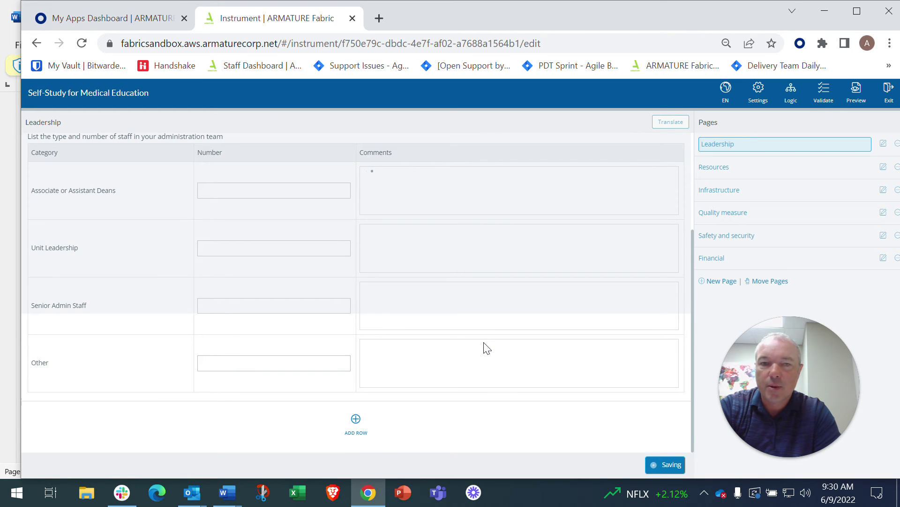
scroll(434, 367, "down", 3)
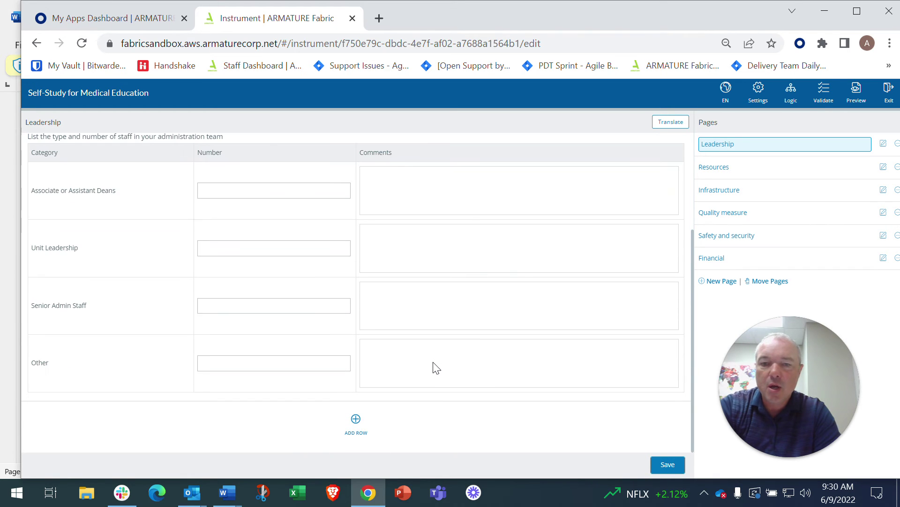
left_click(360, 429)
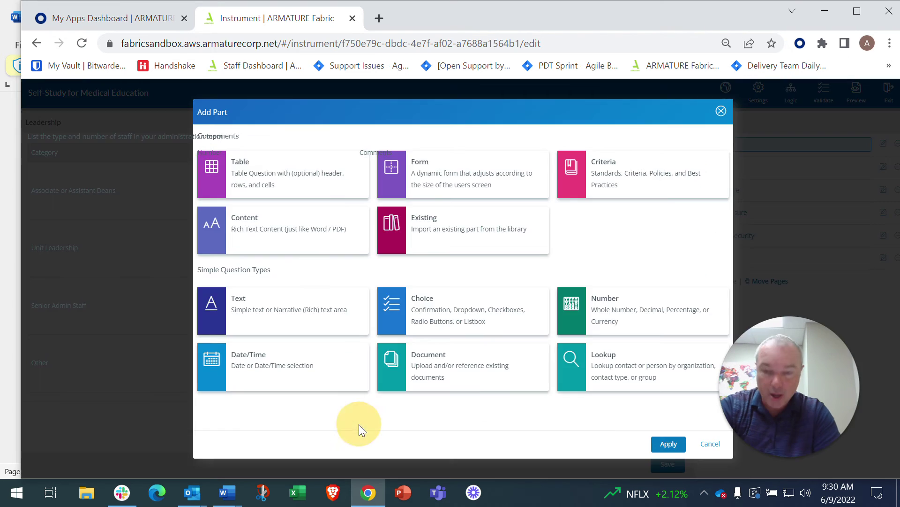
double_click(446, 304)
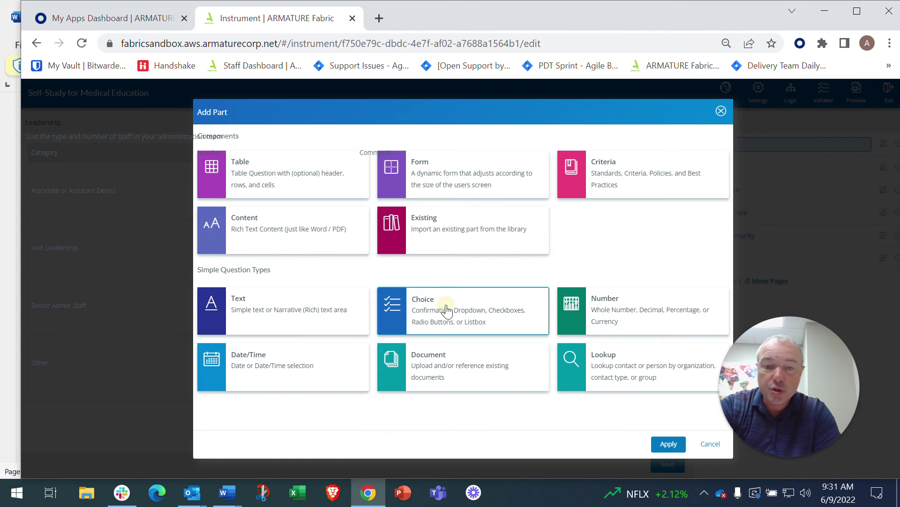
scroll(265, 338, "down", 2)
left_click(50, 337)
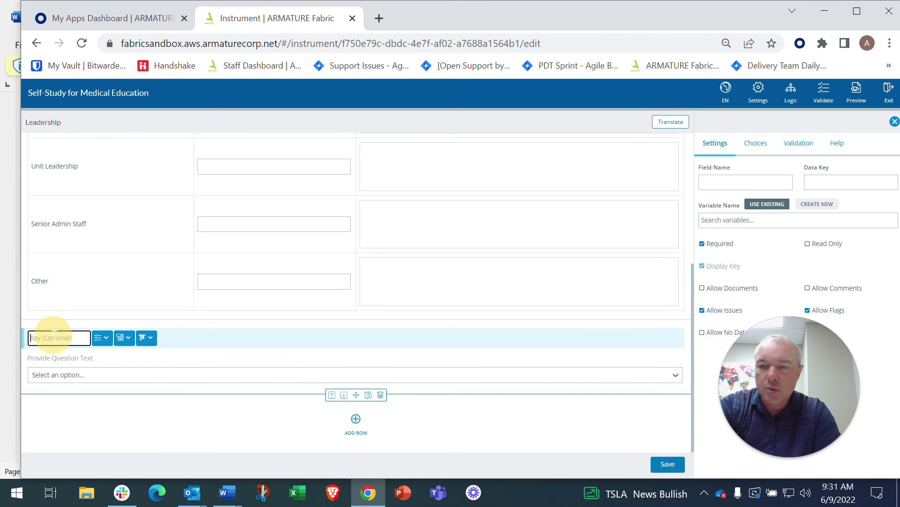
type("Q-3")
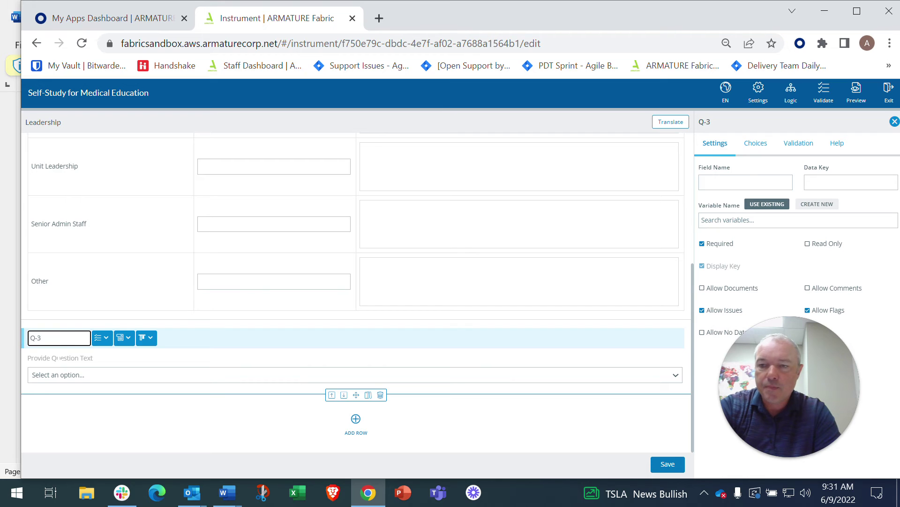
left_click(59, 358)
type("Does your Medic")
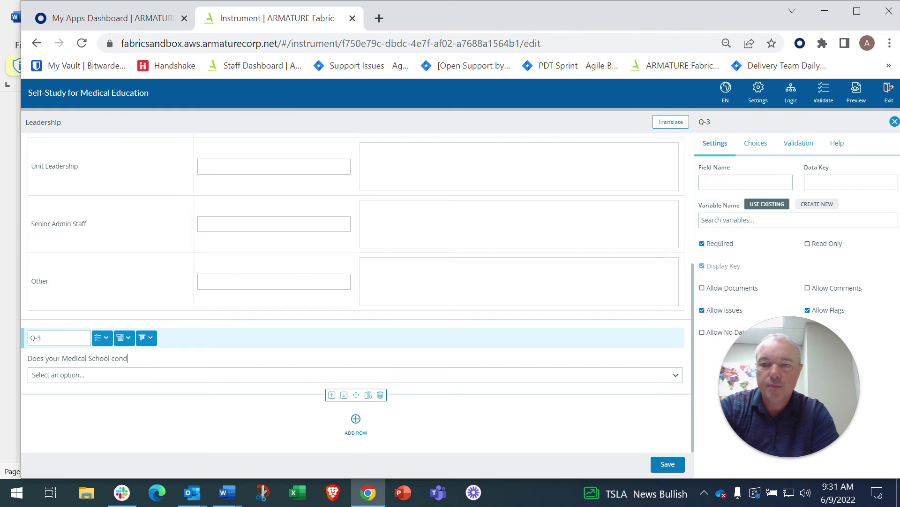
type("al security audits")
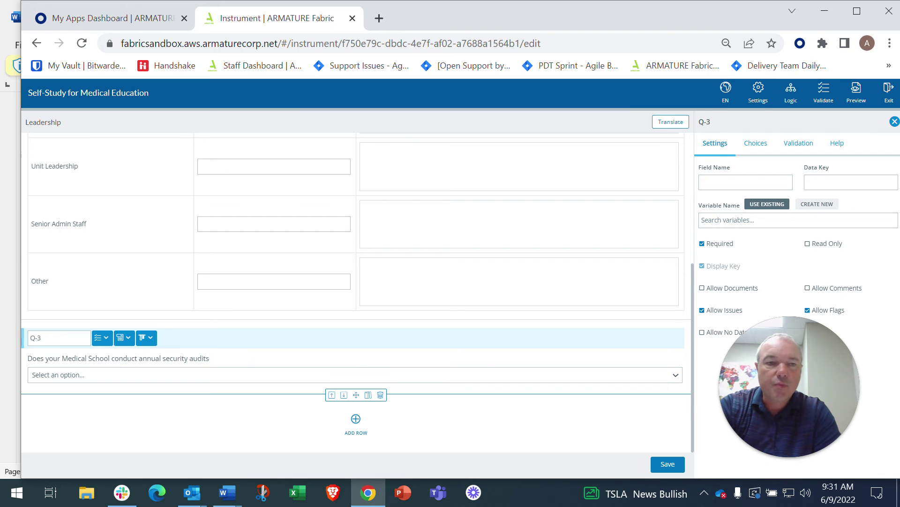
- Add the answer choices Yes and No to question Q-3 and save the page
left_click(761, 151)
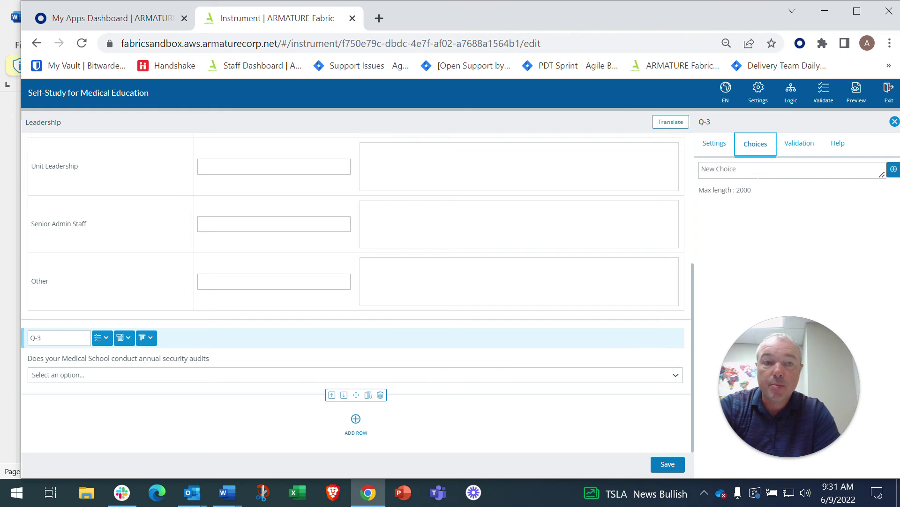
left_click(758, 172)
type("Yes")
left_click(894, 168)
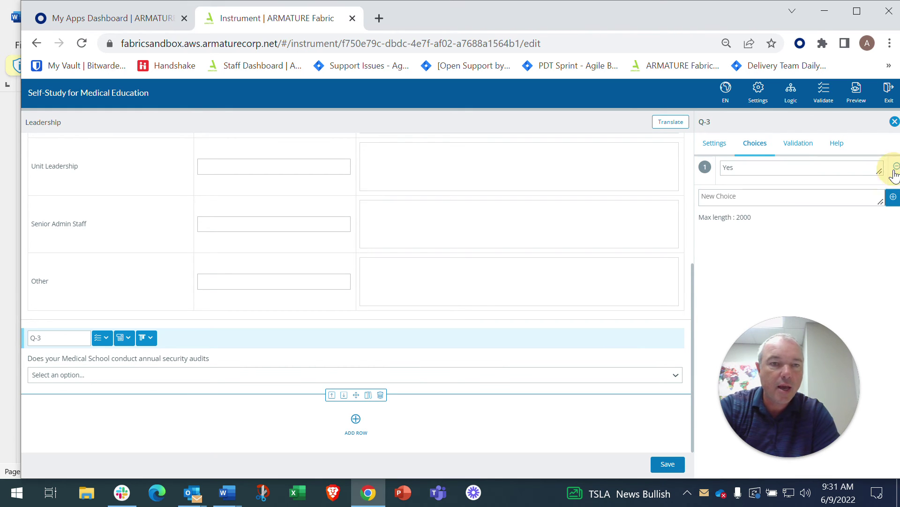
type("No")
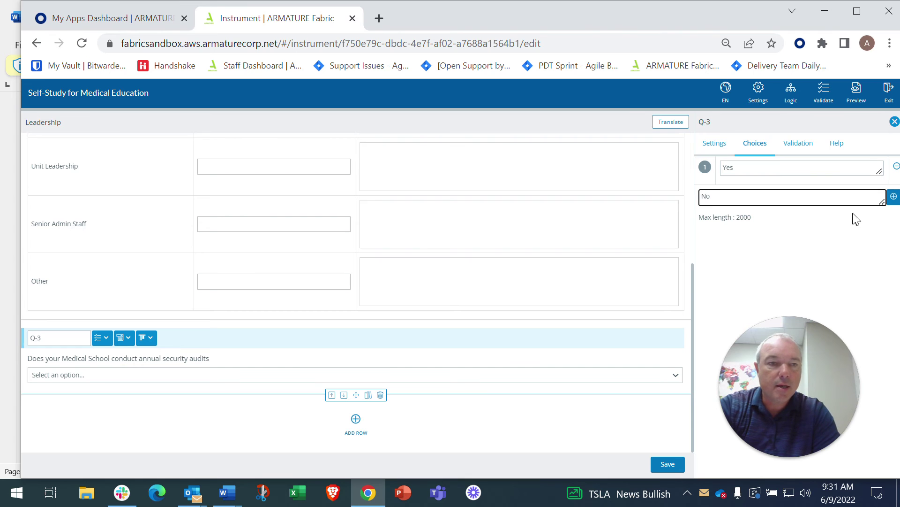
left_click(894, 196)
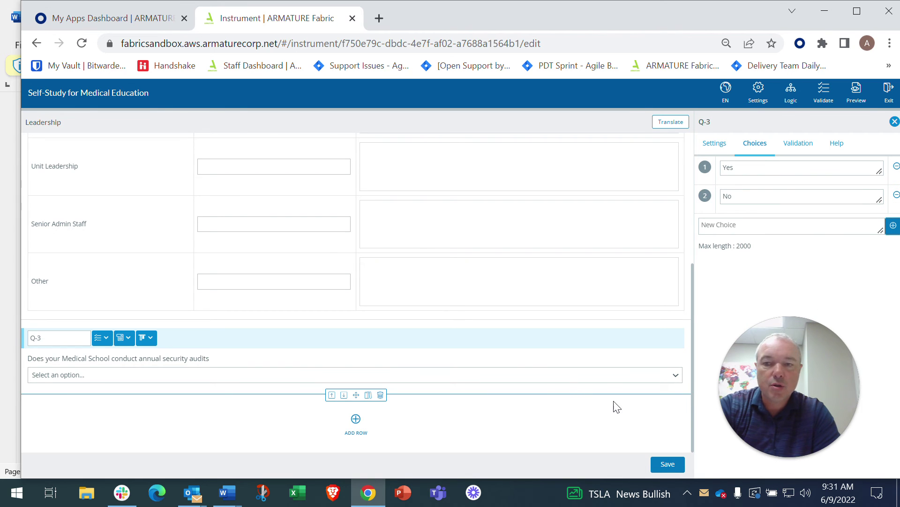
left_click(668, 464)
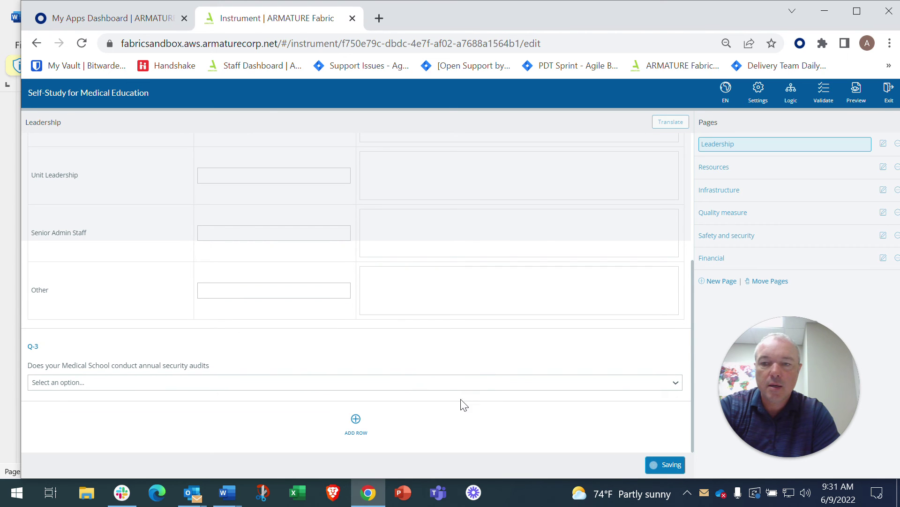
- Check the answer options of Q-3, change its display style to Radio Buttons and save the page
left_click(596, 378)
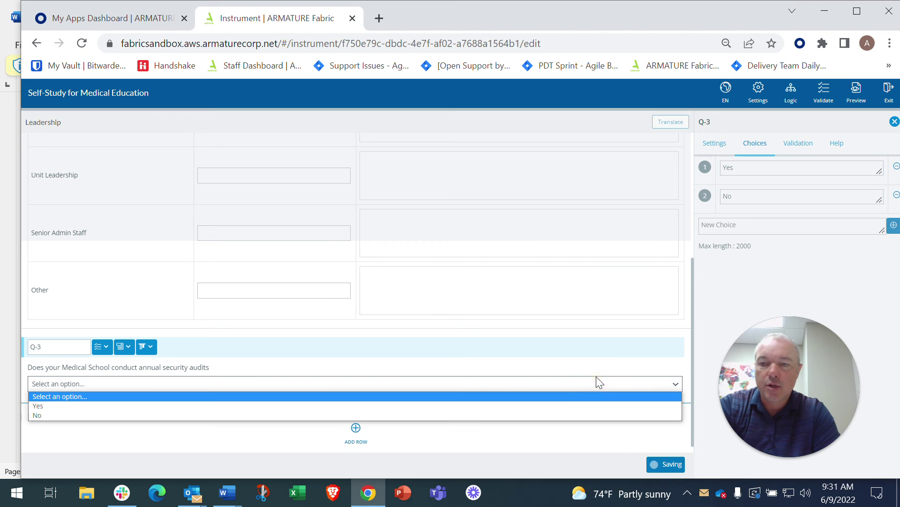
scroll(556, 385, "down", 5)
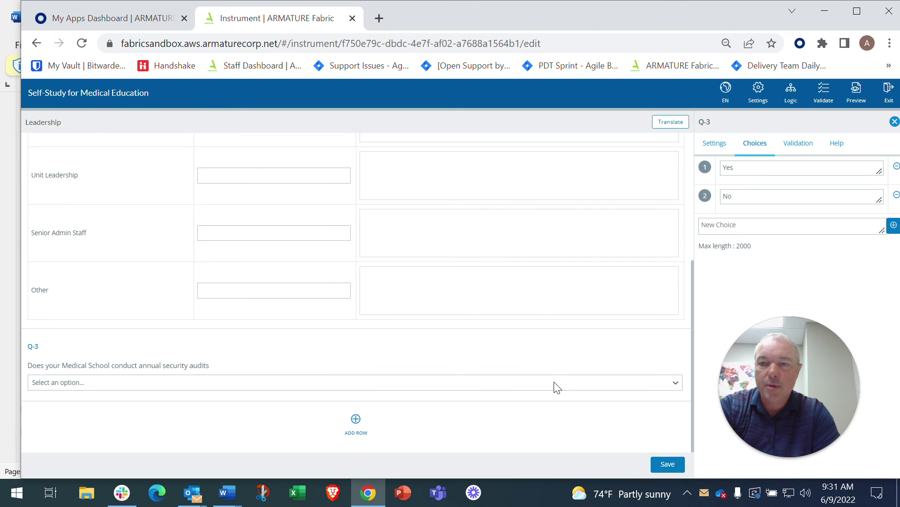
left_click(459, 384)
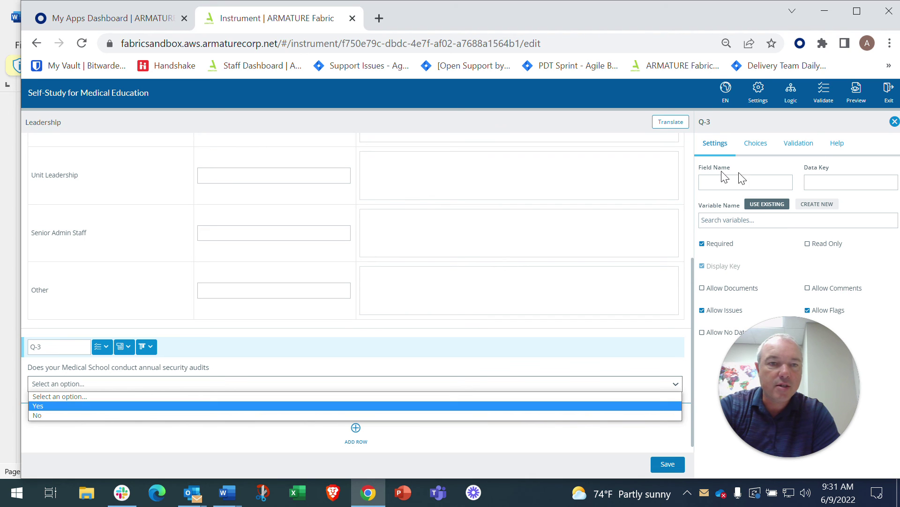
left_click(721, 146)
left_click(757, 145)
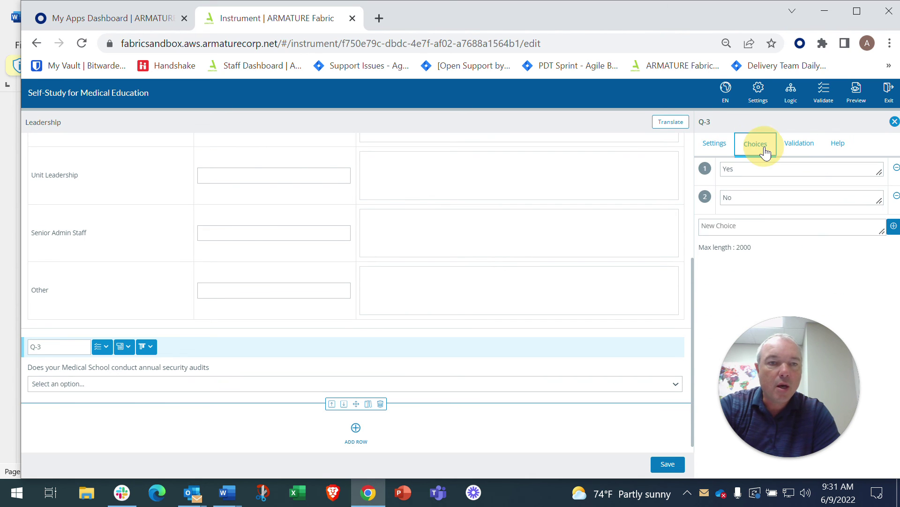
left_click(215, 389)
left_click(124, 349)
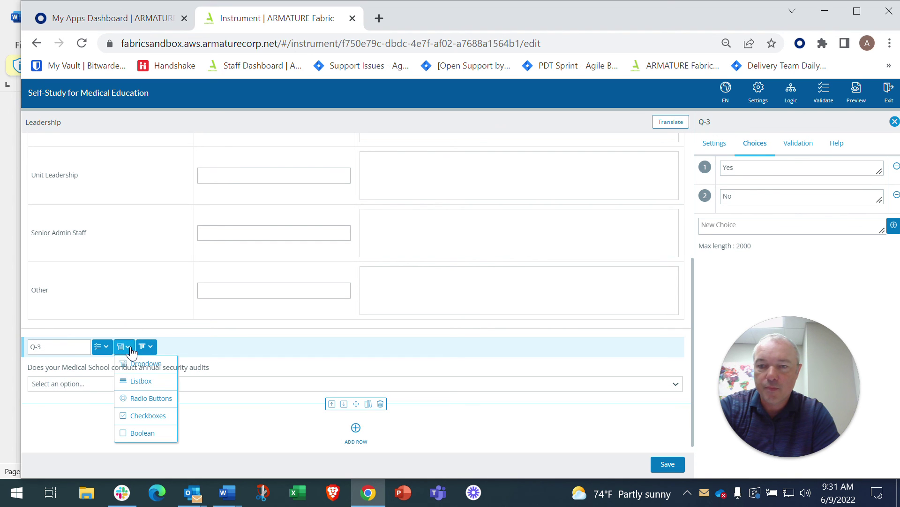
left_click(159, 397)
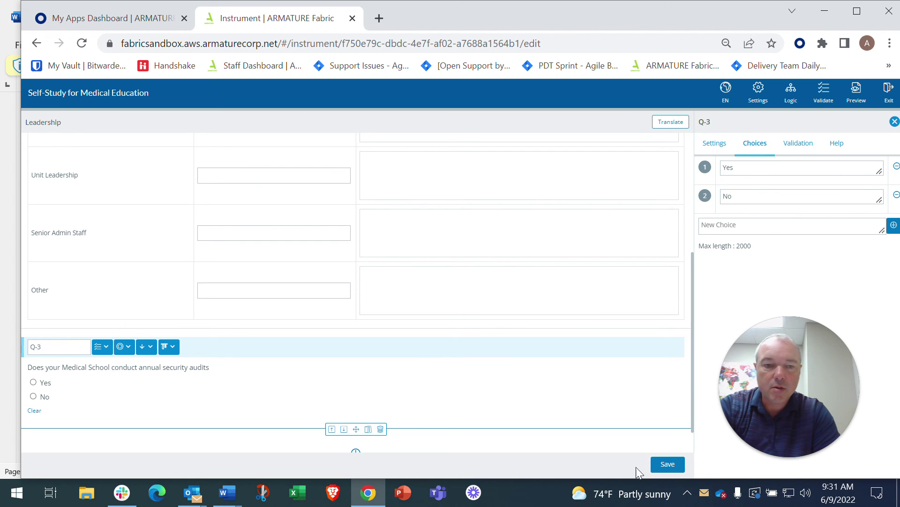
left_click(667, 464)
scroll(348, 362, "up", 5)
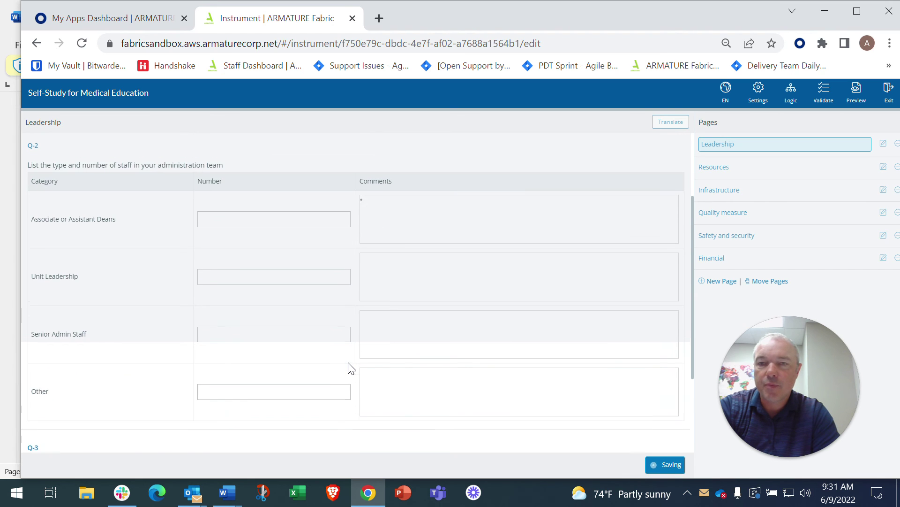